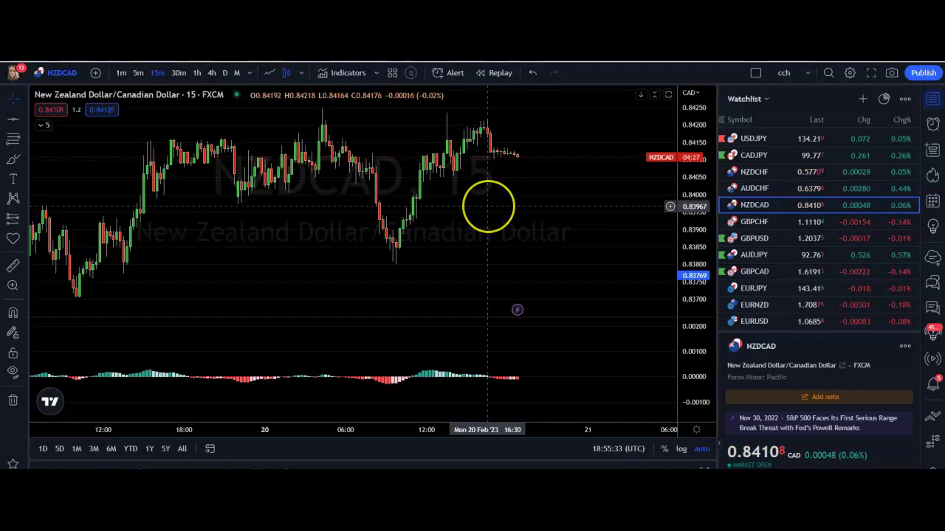
Zoom out and pan the NZDCAD 15-minute chart back to the 5–8 February 2023 candles
{"action": "scroll", "coordinate": [487, 205], "scroll_direction": "down", "scroll_amount": 1}
{"action": "scroll", "coordinate": [487, 206], "scroll_direction": "down", "scroll_amount": 2}
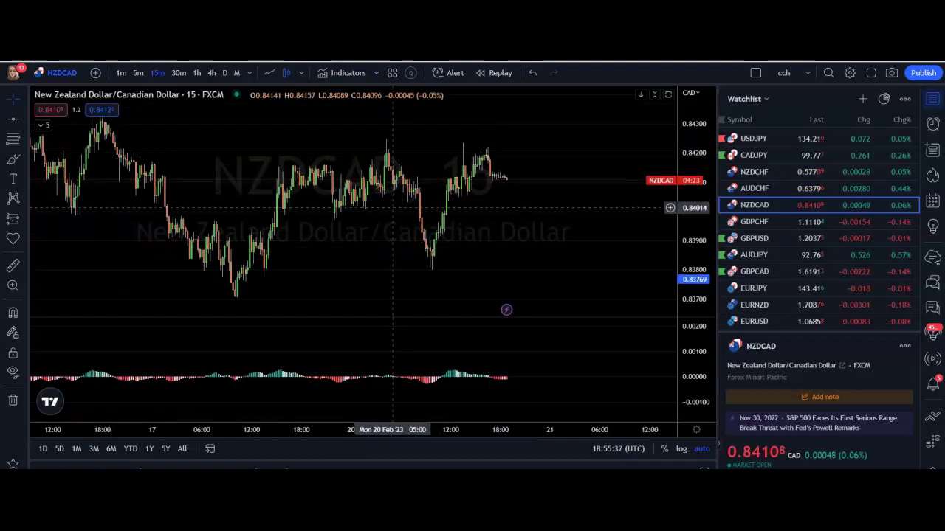
{"action": "left_click_drag", "start_coordinate": [392, 208], "coordinate": [438, 212]}
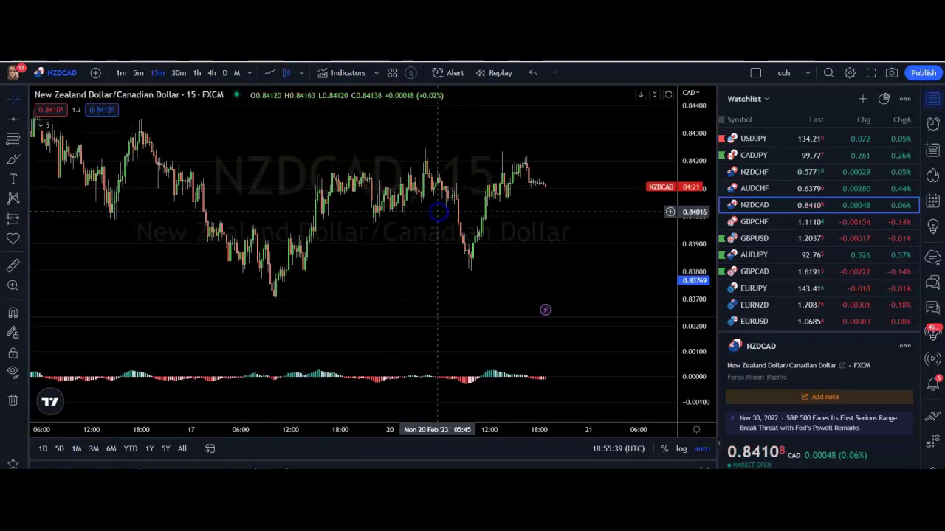
{"action": "left_click_drag", "start_coordinate": [86, 209], "coordinate": [461, 200]}
{"action": "left_click_drag", "start_coordinate": [123, 160], "coordinate": [401, 185]}
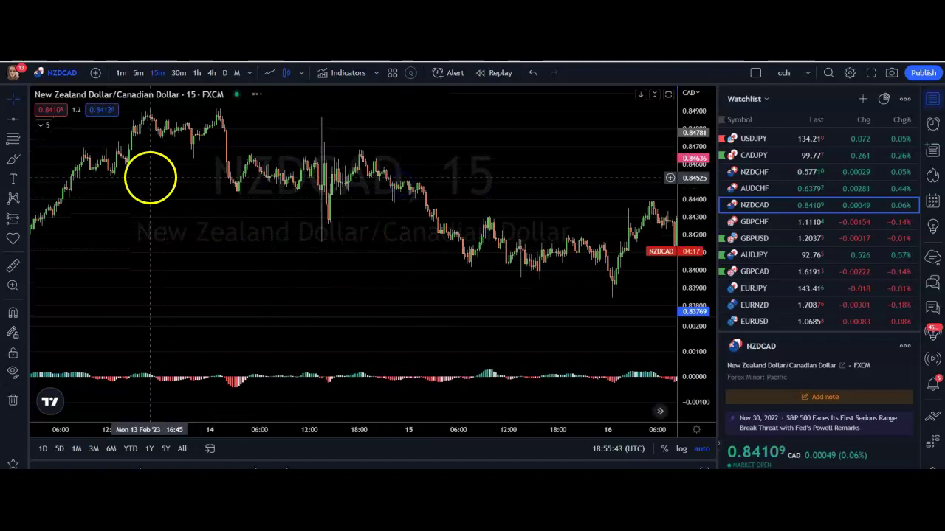
{"action": "left_click_drag", "start_coordinate": [148, 174], "coordinate": [410, 172]}
{"action": "left_click_drag", "start_coordinate": [99, 169], "coordinate": [350, 169]}
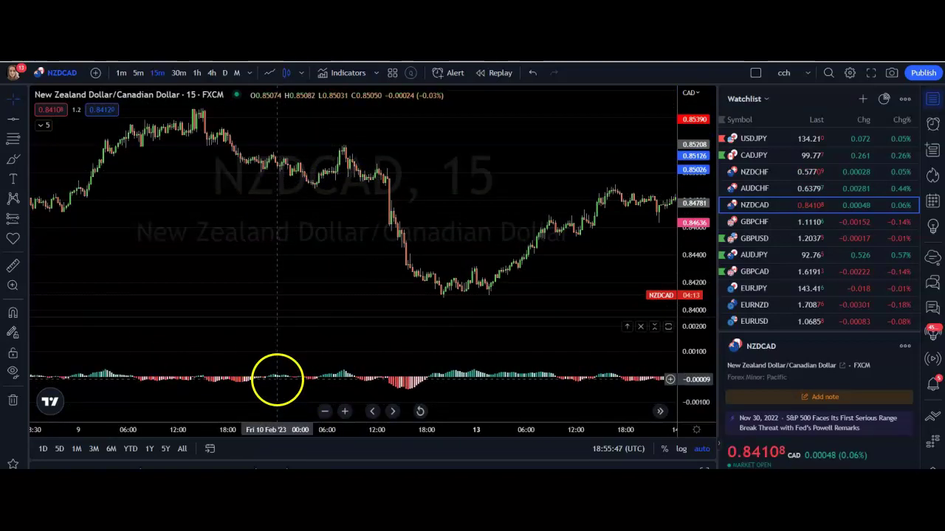
{"action": "left_click_drag", "start_coordinate": [158, 214], "coordinate": [483, 188]}
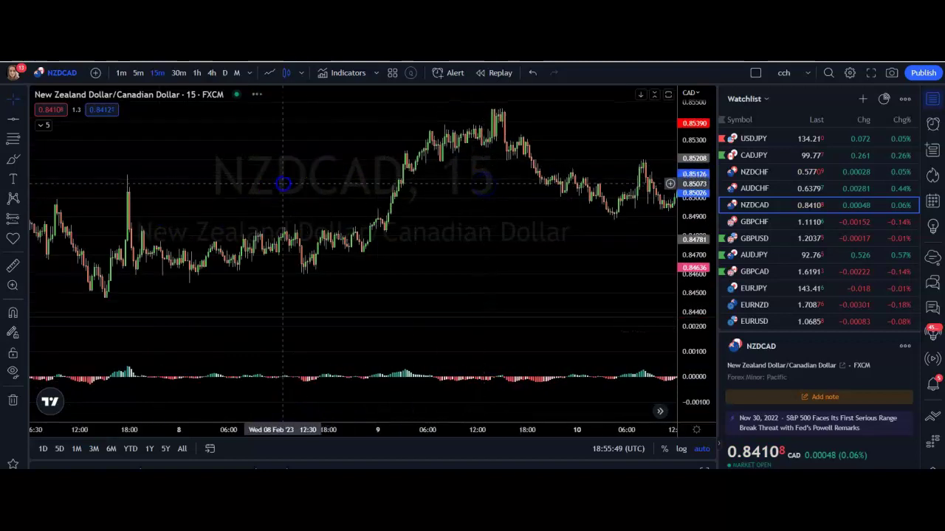
{"action": "left_click_drag", "start_coordinate": [281, 183], "coordinate": [550, 187]}
{"action": "left_click_drag", "start_coordinate": [235, 193], "coordinate": [303, 193]}
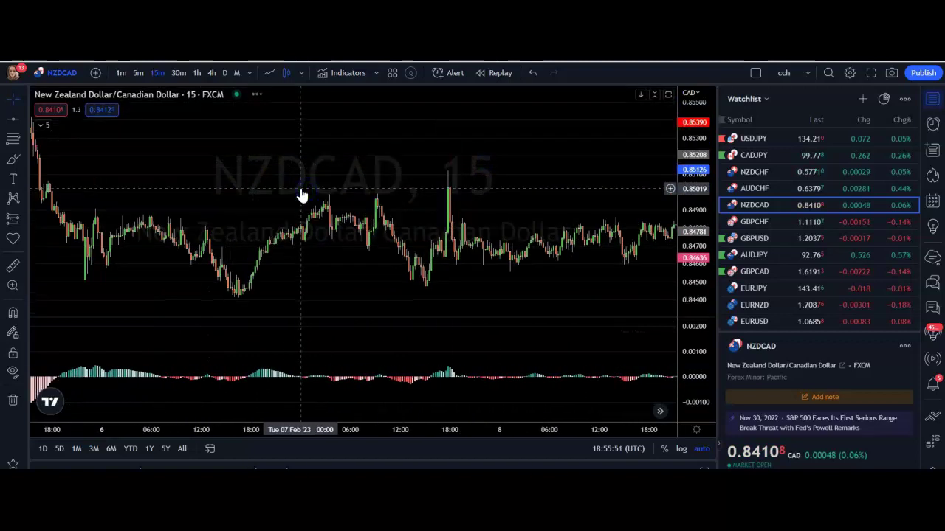
Open and dismiss the Go to date dialog, then pan back to the 3 February 2023 drop
{"action": "left_click", "coordinate": [211, 451]}
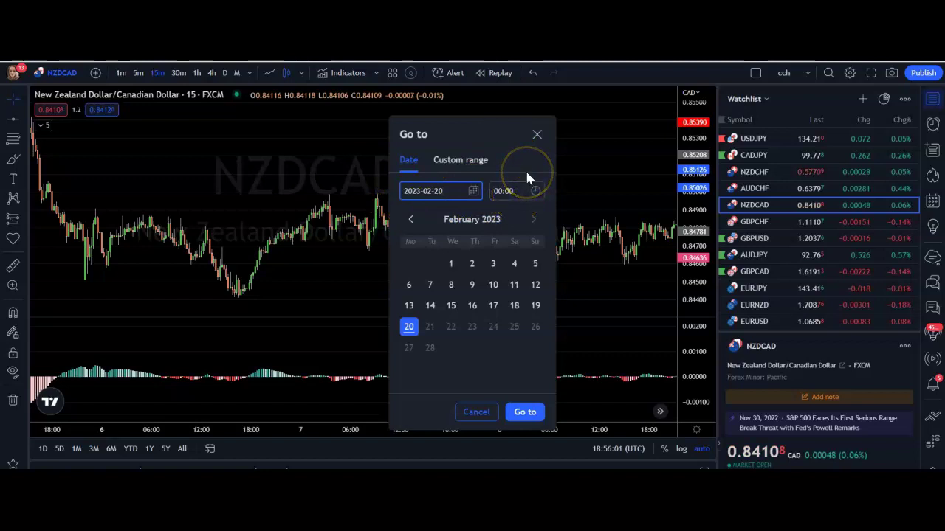
{"action": "left_click", "coordinate": [538, 133]}
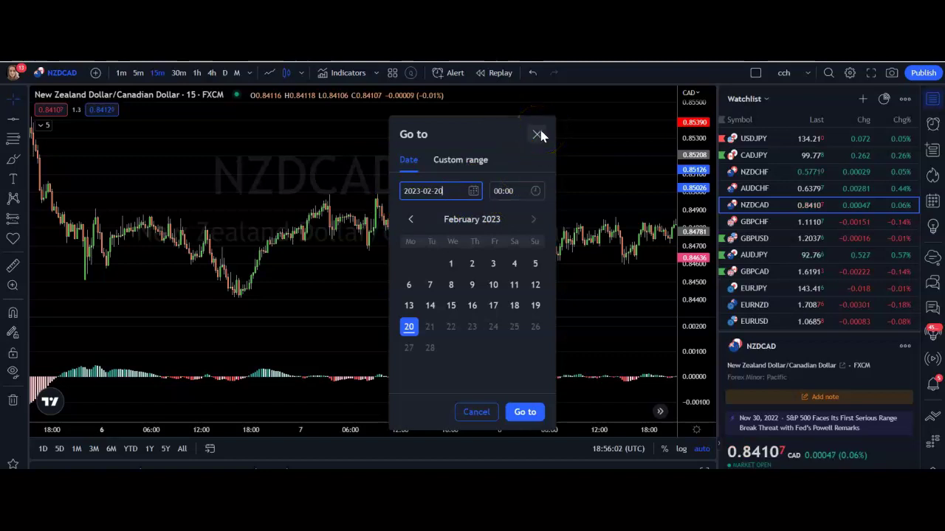
{"action": "left_click", "coordinate": [538, 135]}
{"action": "left_click", "coordinate": [439, 190]}
{"action": "left_click_drag", "start_coordinate": [268, 166], "coordinate": [398, 163]}
{"action": "left_click_drag", "start_coordinate": [295, 164], "coordinate": [340, 161]}
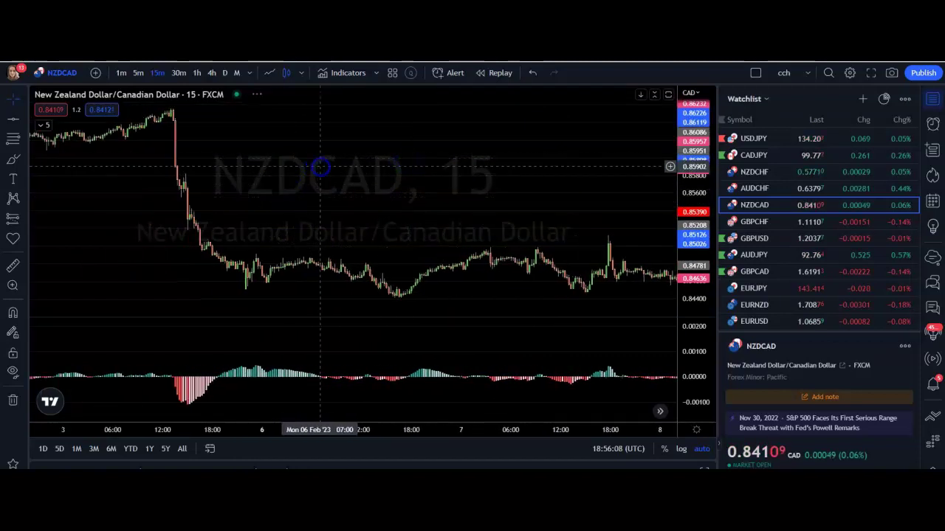
Turn on Bar Replay and activate Select bar for choosing the starting bar
{"action": "left_click", "coordinate": [493, 73]}
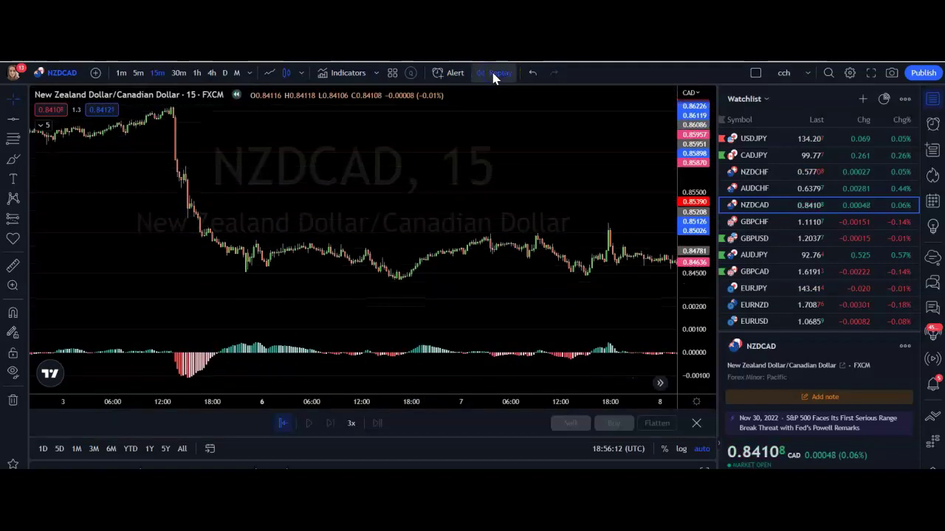
{"action": "left_click", "coordinate": [379, 452]}
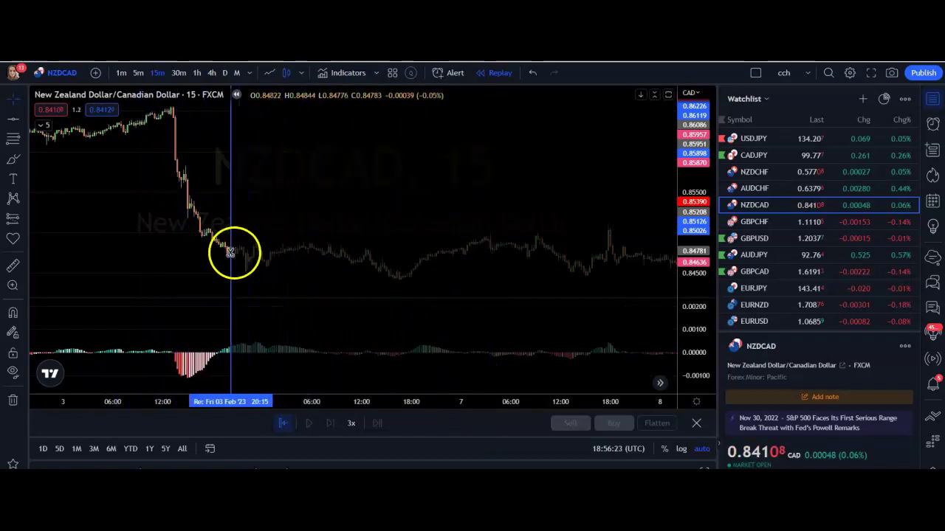
Set the replay start at the Fri 03 Feb '23 14:00 bar and shift the chart left
{"action": "left_click", "coordinate": [180, 251]}
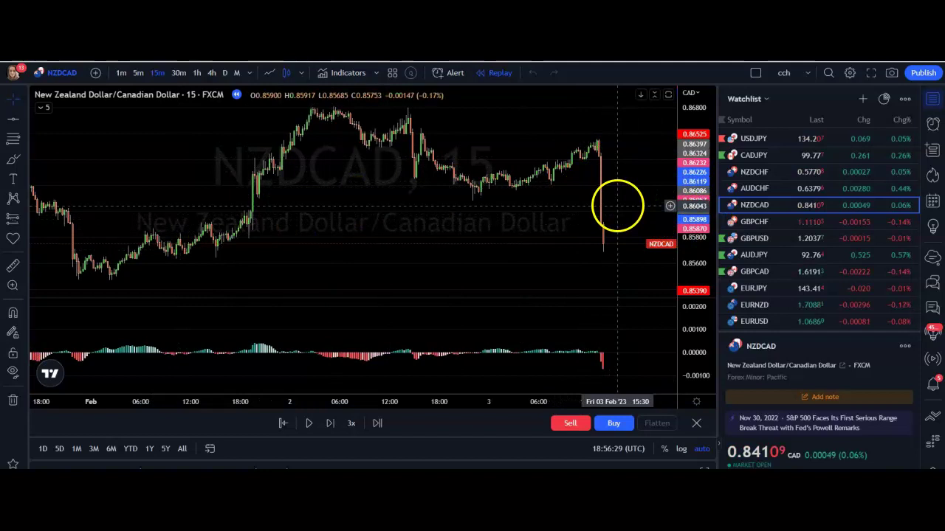
{"action": "left_click_drag", "start_coordinate": [617, 207], "coordinate": [442, 220]}
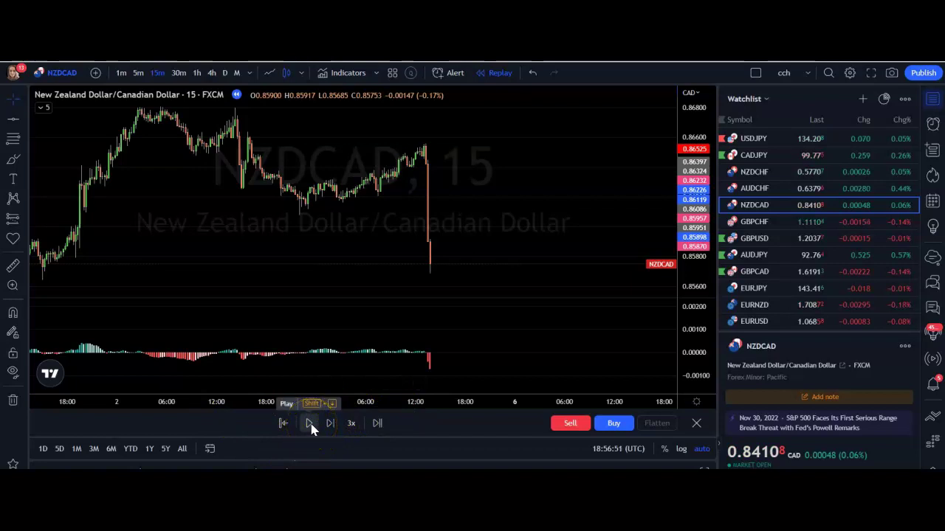
Start replay playback, try 10x, then set the replay speed to 0.5x
{"action": "left_click", "coordinate": [349, 423]}
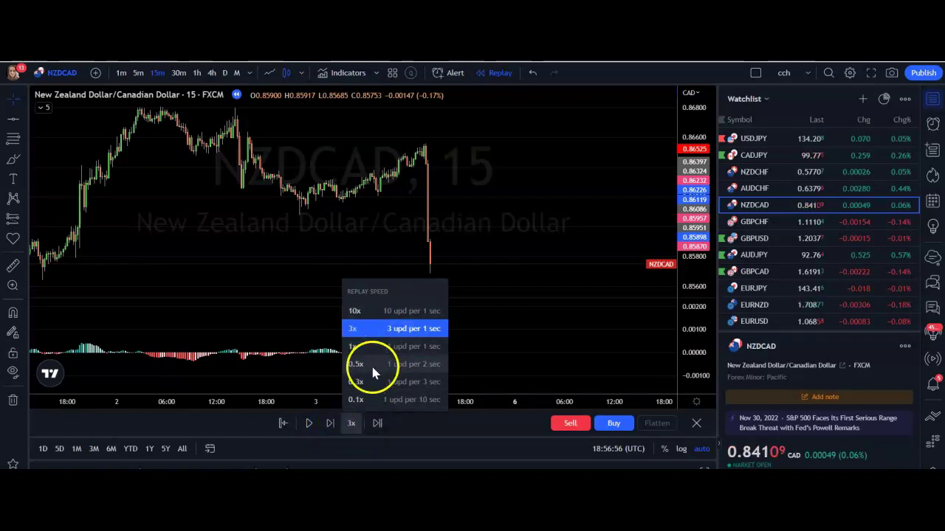
{"action": "left_click", "coordinate": [315, 423]}
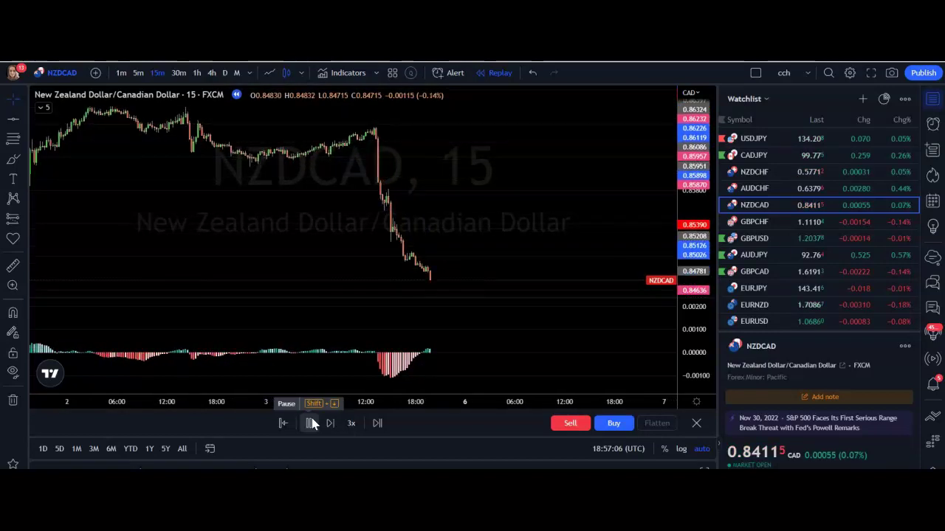
{"action": "left_click", "coordinate": [350, 423]}
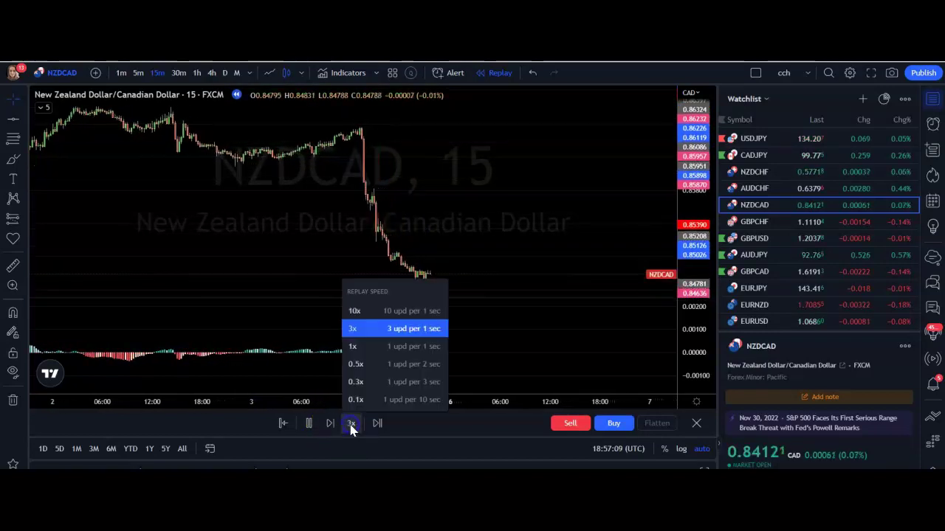
{"action": "left_click", "coordinate": [380, 313]}
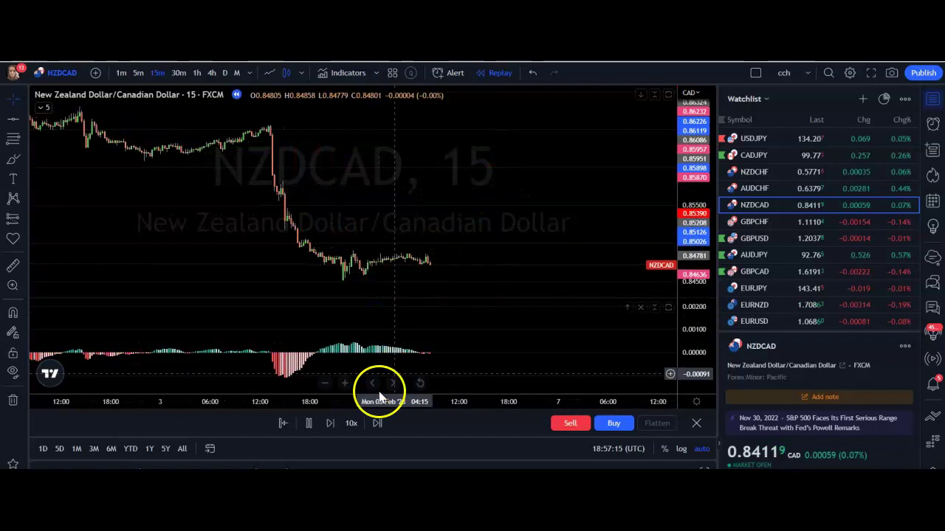
{"action": "left_click", "coordinate": [352, 424]}
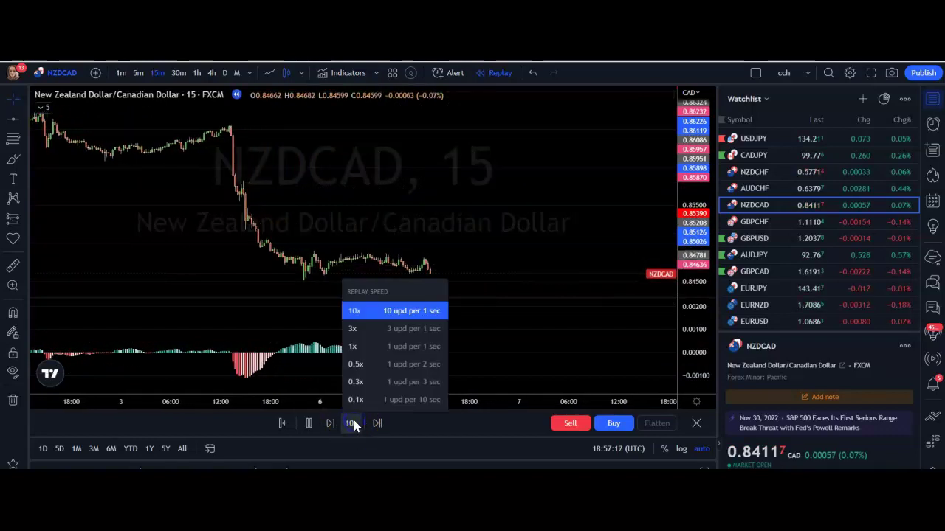
{"action": "left_click", "coordinate": [357, 362]}
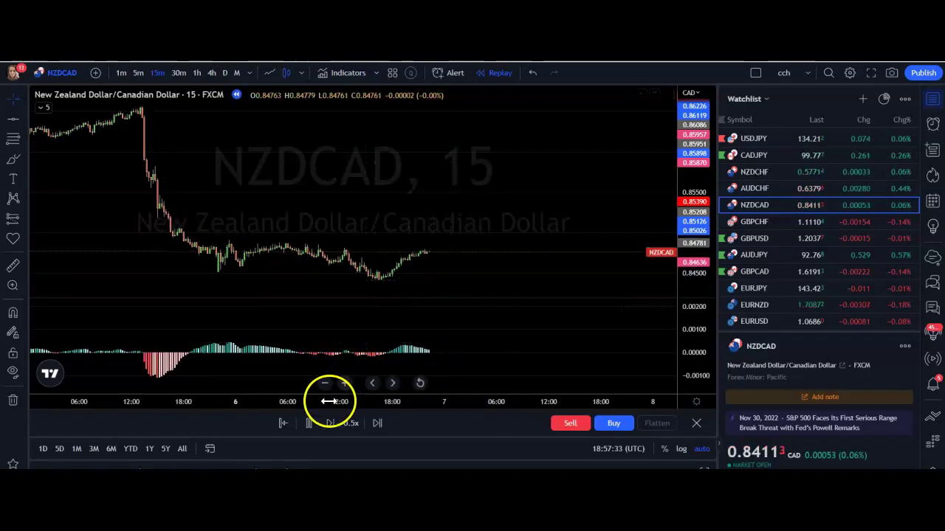
Pause the replay and step forward five 15-minute bars
{"action": "left_click", "coordinate": [309, 424]}
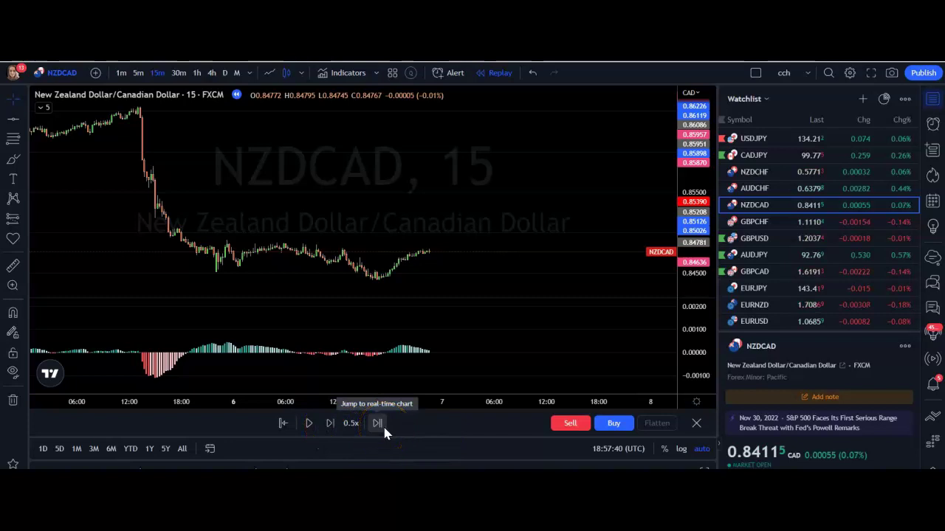
{"action": "left_click", "coordinate": [280, 432]}
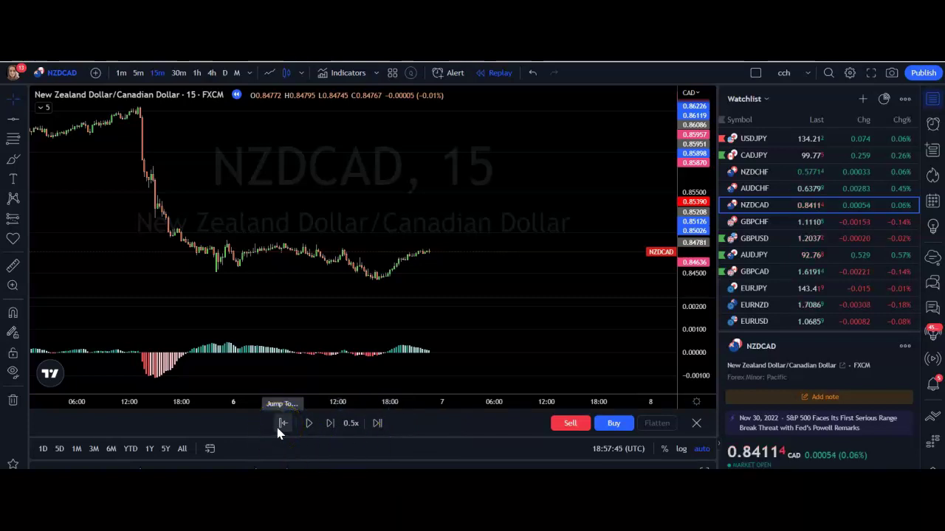
{"action": "left_click", "coordinate": [328, 434]}
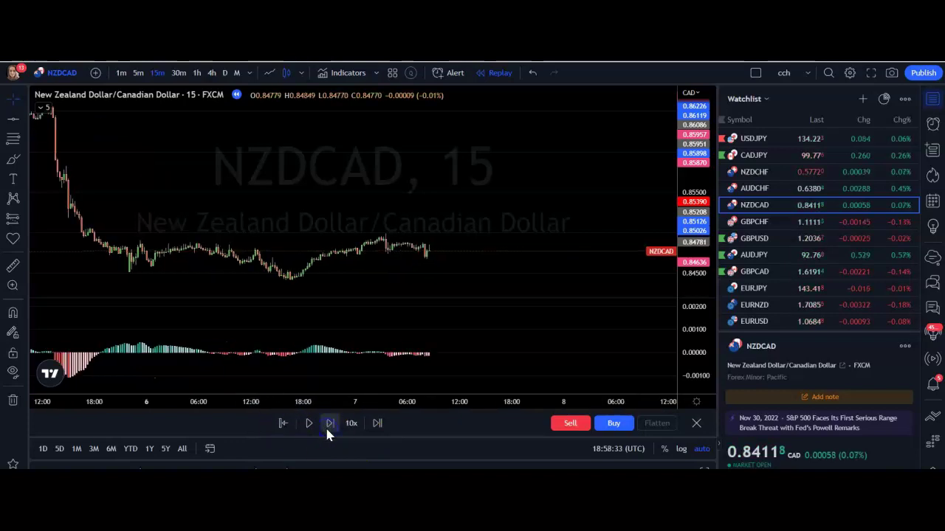
{"action": "left_click", "coordinate": [329, 434]}
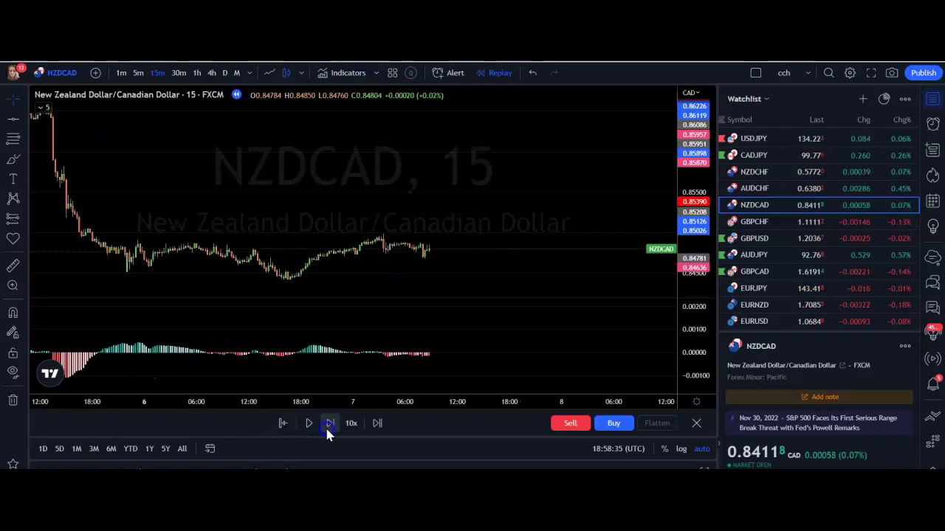
{"action": "left_click", "coordinate": [329, 433]}
{"action": "left_click", "coordinate": [329, 434]}
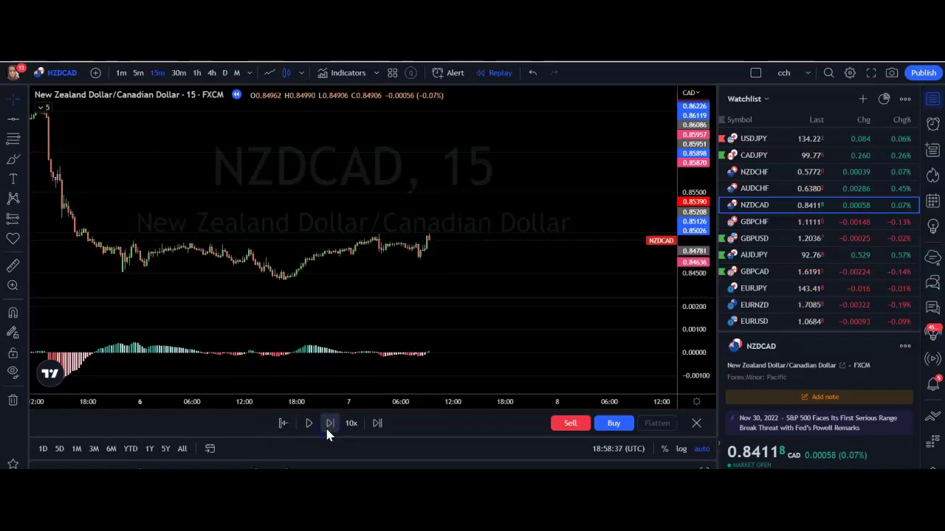
{"action": "left_click", "coordinate": [329, 432]}
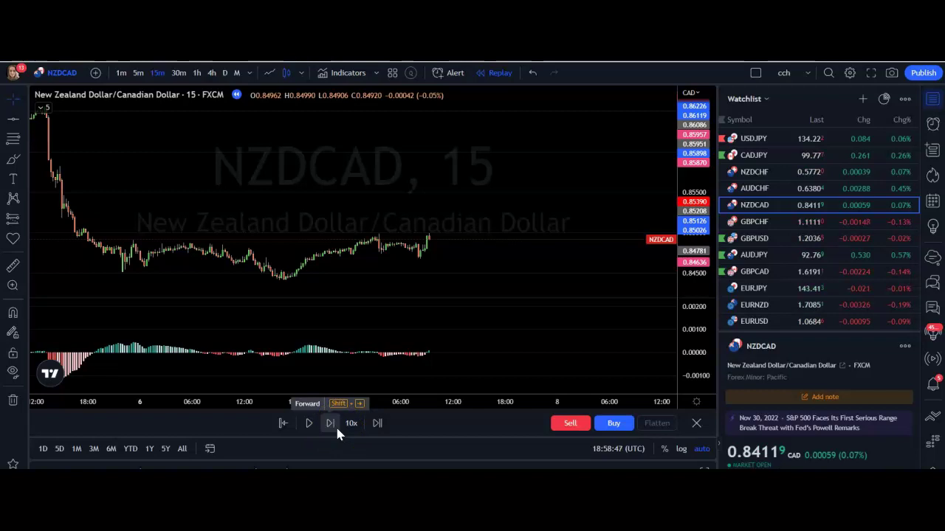
Step forward three more bars to about 09:30 on 7 February 2023
{"action": "left_click", "coordinate": [335, 429]}
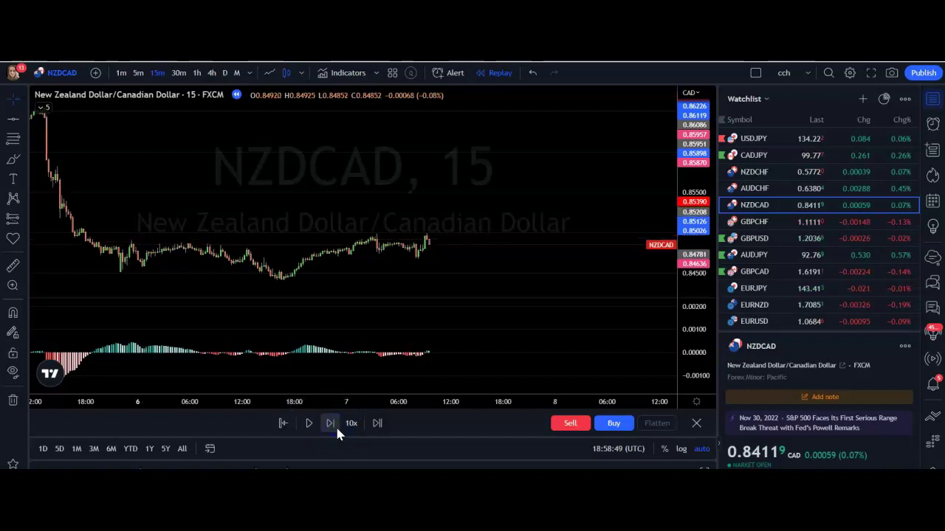
{"action": "left_click", "coordinate": [335, 429]}
{"action": "left_click", "coordinate": [336, 431]}
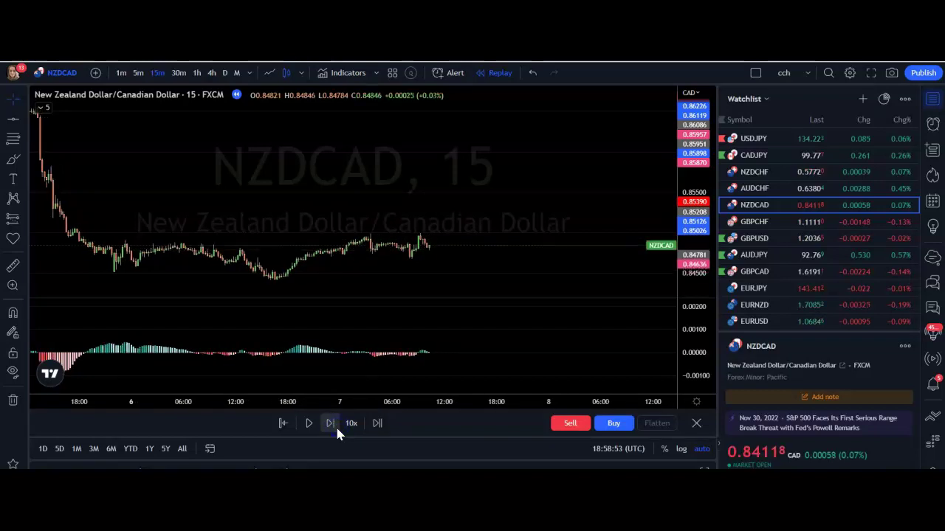
{"action": "left_click", "coordinate": [399, 357]}
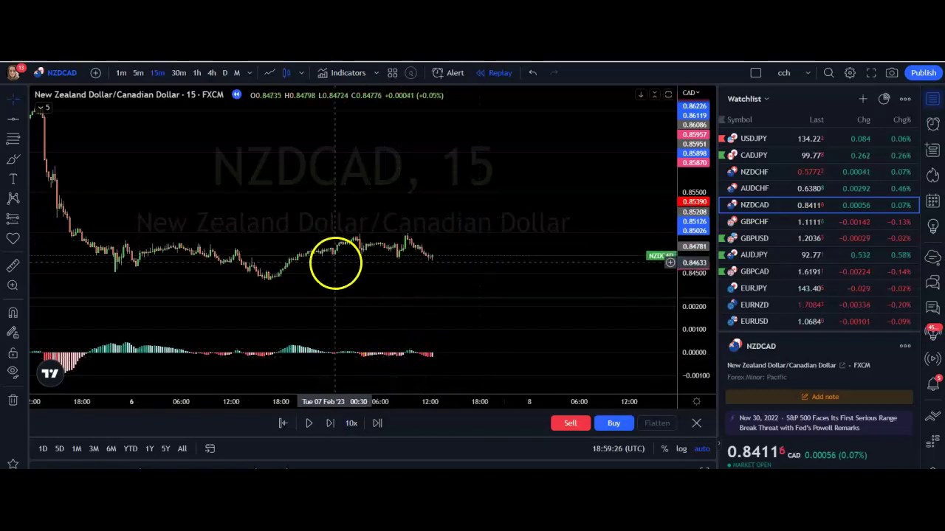
Restart the replay from the Tue 07 Feb '23 00:15 bar using Jump To
{"action": "left_click", "coordinate": [281, 426]}
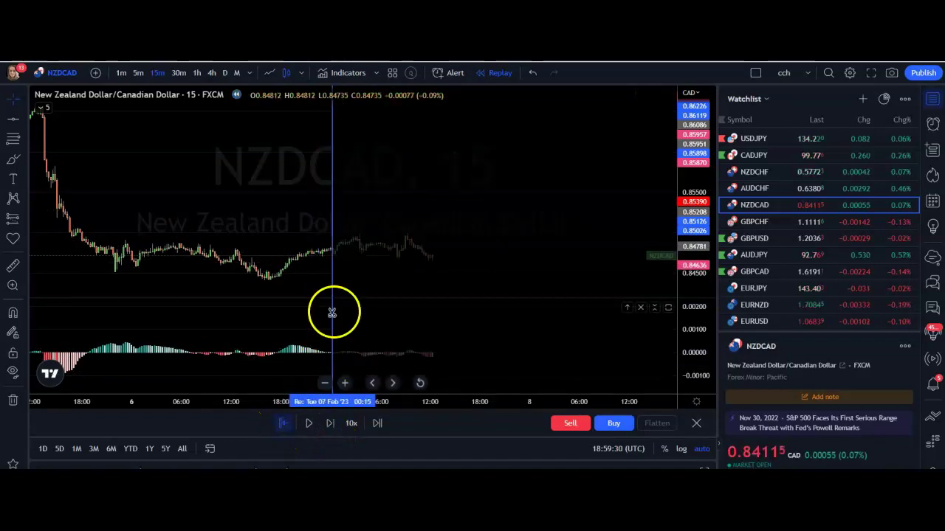
{"action": "left_click", "coordinate": [335, 223]}
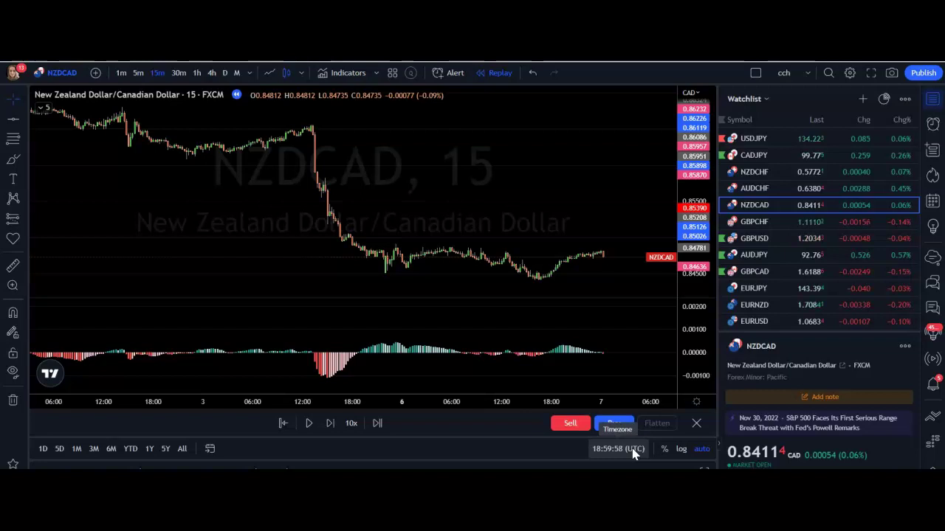
Return the NZDCAD chart to live real-time candles through 20 February 2023
{"action": "left_click", "coordinate": [377, 423]}
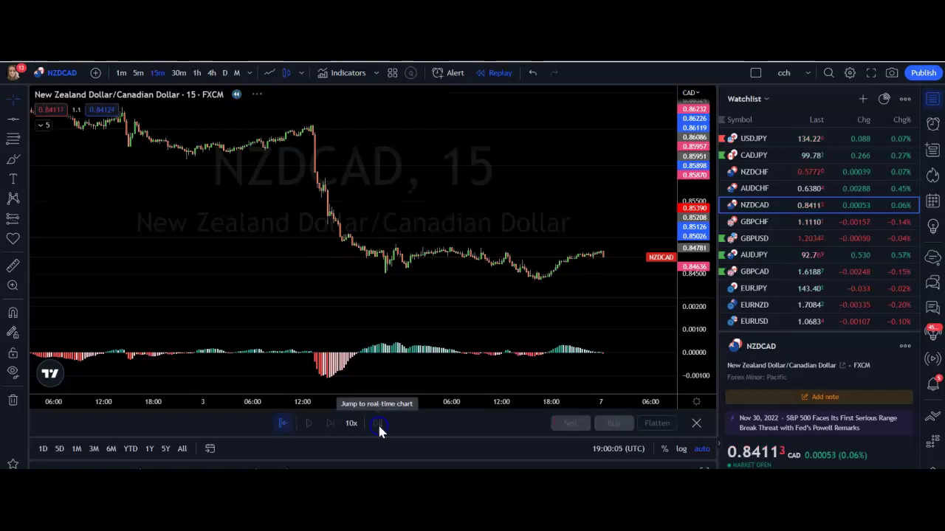
{"action": "left_click", "coordinate": [603, 196]}
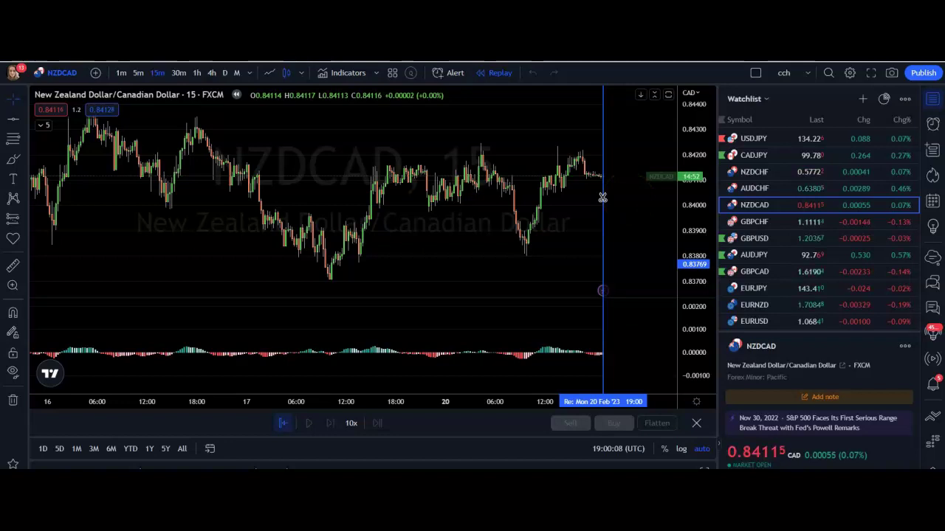
{"action": "left_click", "coordinate": [602, 138]}
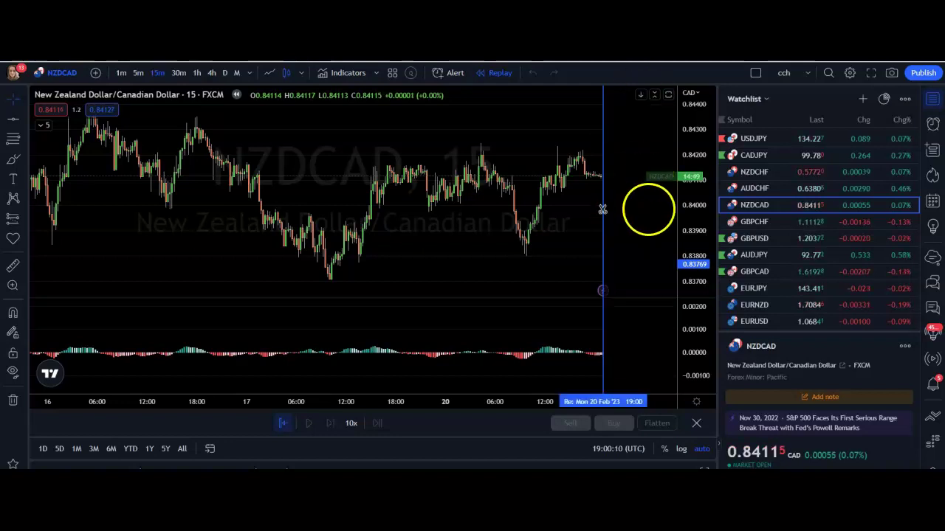